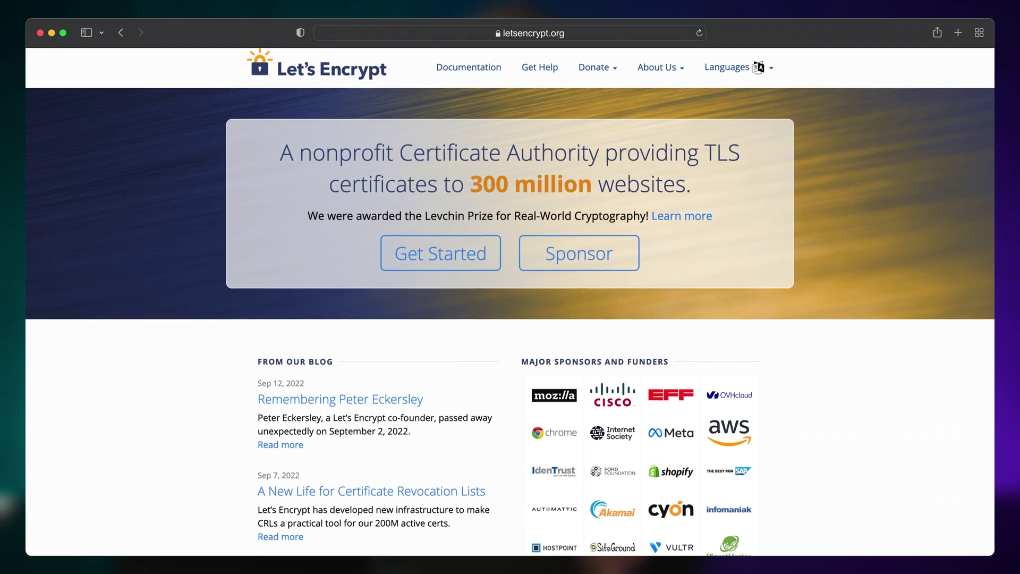
Step: Scroll down the letsencrypt.org homepage to the blog posts and sponsor list
{"action": "scroll", "coordinate": [510, 302], "scroll_direction": "down", "scroll_amount": 1}
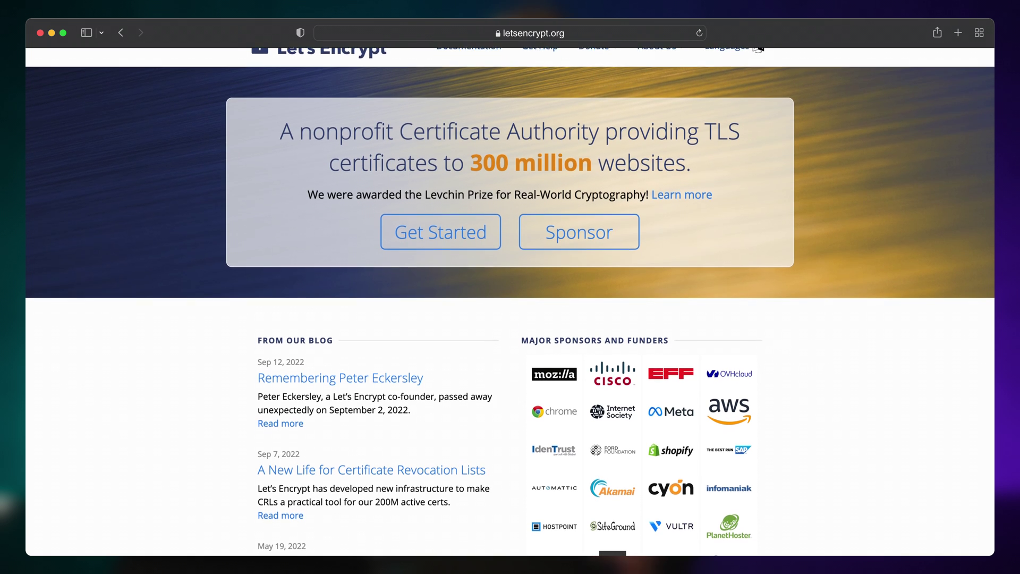
{"action": "scroll", "coordinate": [510, 301], "scroll_direction": "down", "scroll_amount": 1}
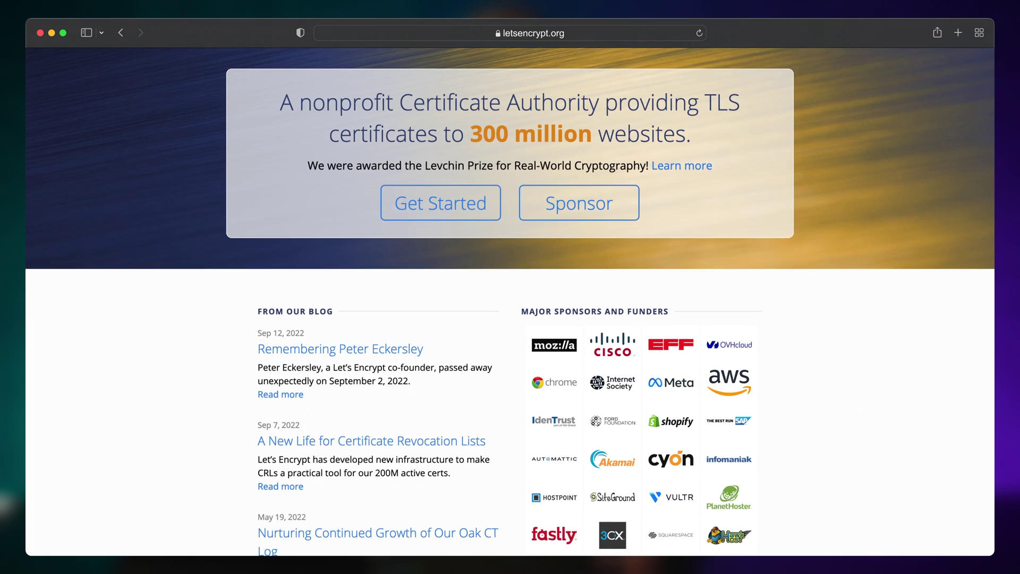
{"action": "scroll", "coordinate": [510, 302], "scroll_direction": "down", "scroll_amount": 1}
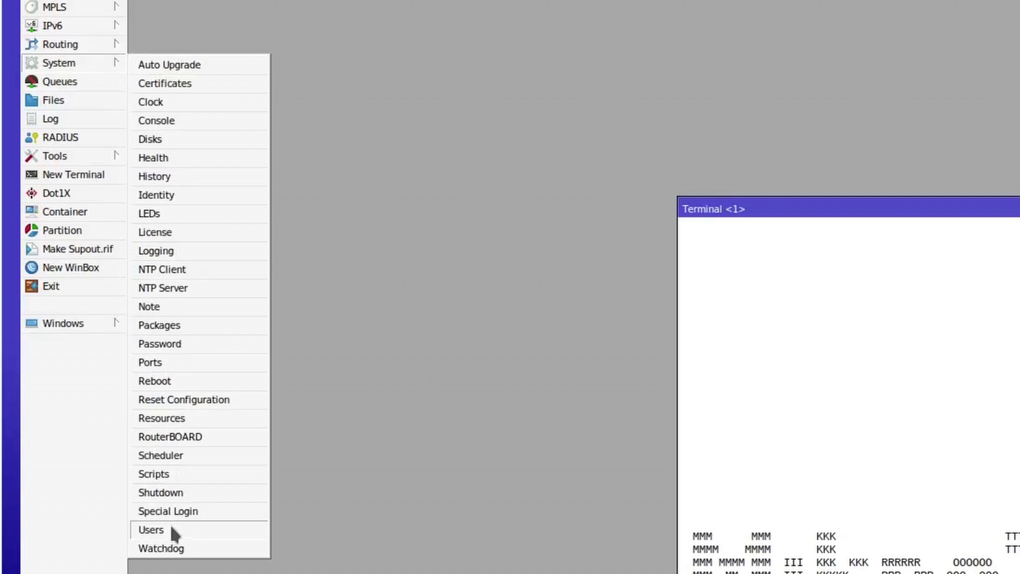
Step: In System > Users > Groups, clear the web policy from the full, read and write groups
{"action": "left_click", "coordinate": [86, 431]}
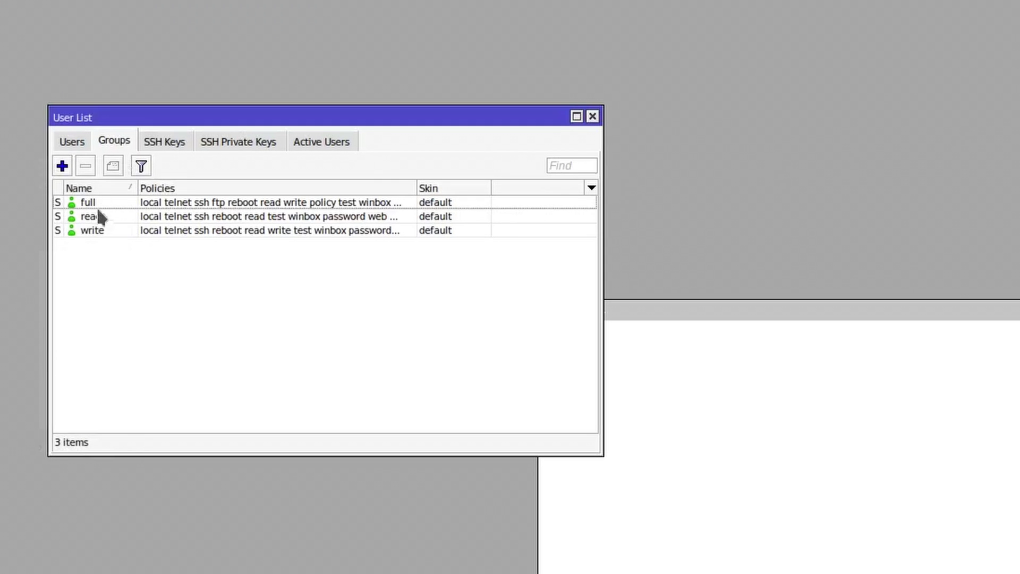
{"action": "double_click", "coordinate": [91, 204]}
{"action": "left_click", "coordinate": [845, 402]}
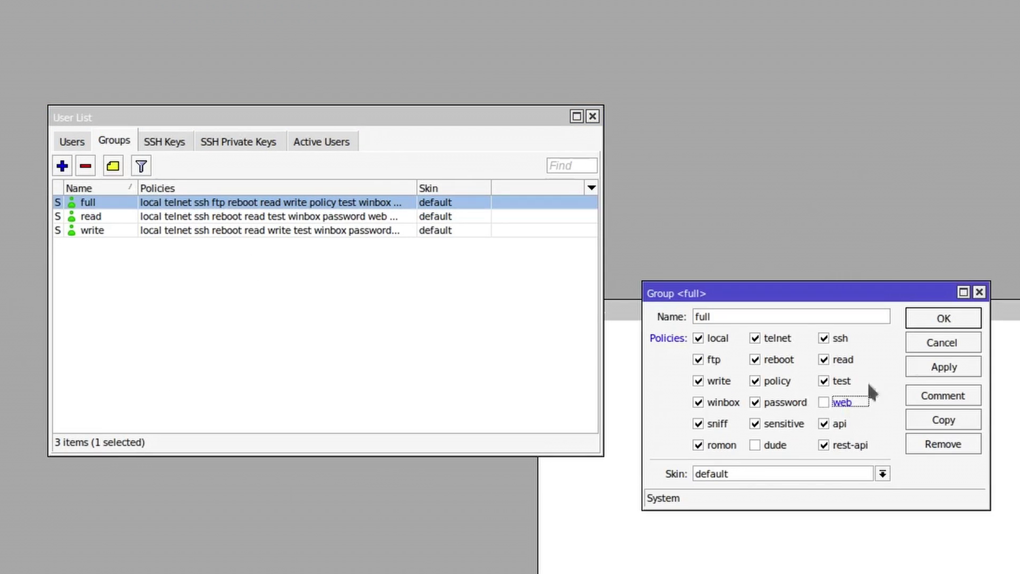
{"action": "left_click", "coordinate": [942, 319]}
{"action": "double_click", "coordinate": [308, 220]}
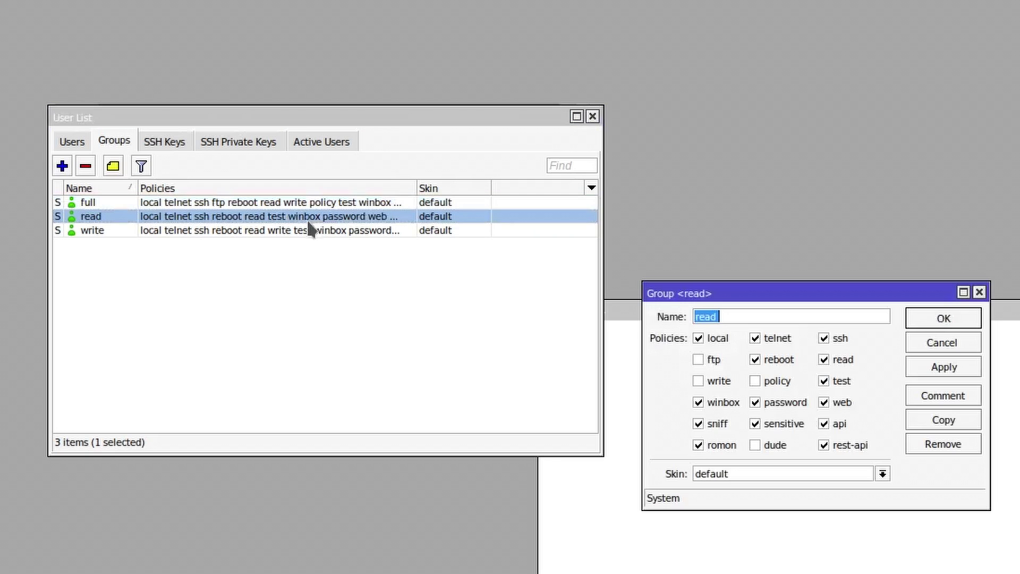
{"action": "left_click", "coordinate": [828, 401]}
{"action": "left_click", "coordinate": [948, 319]}
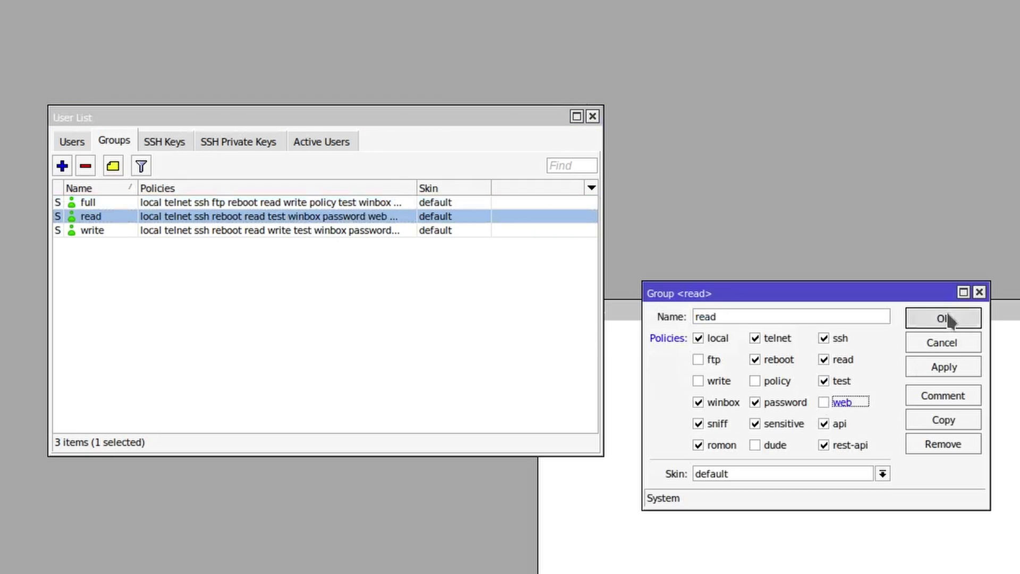
{"action": "double_click", "coordinate": [321, 230]}
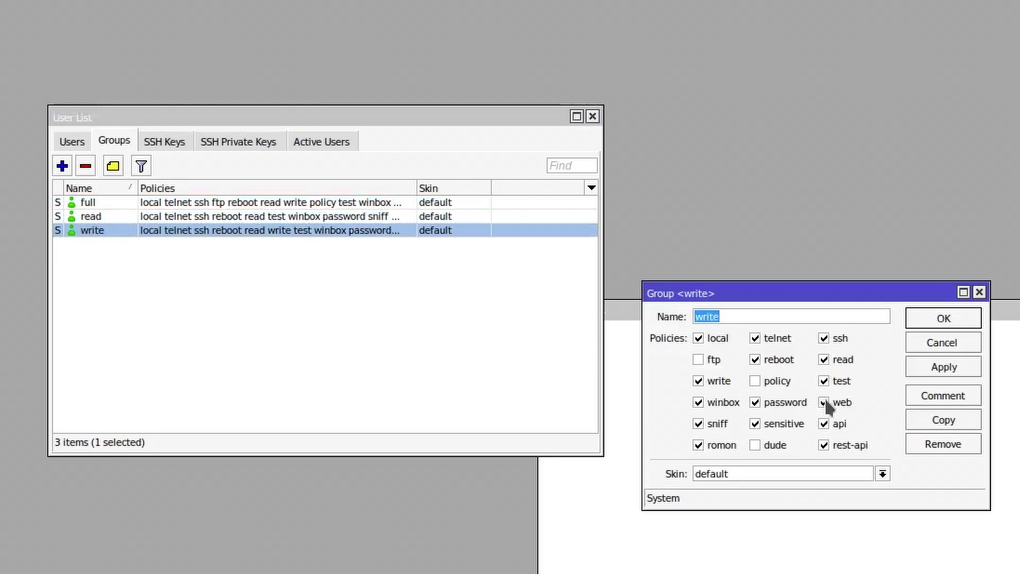
{"action": "left_click", "coordinate": [825, 403]}
{"action": "left_click", "coordinate": [931, 335]}
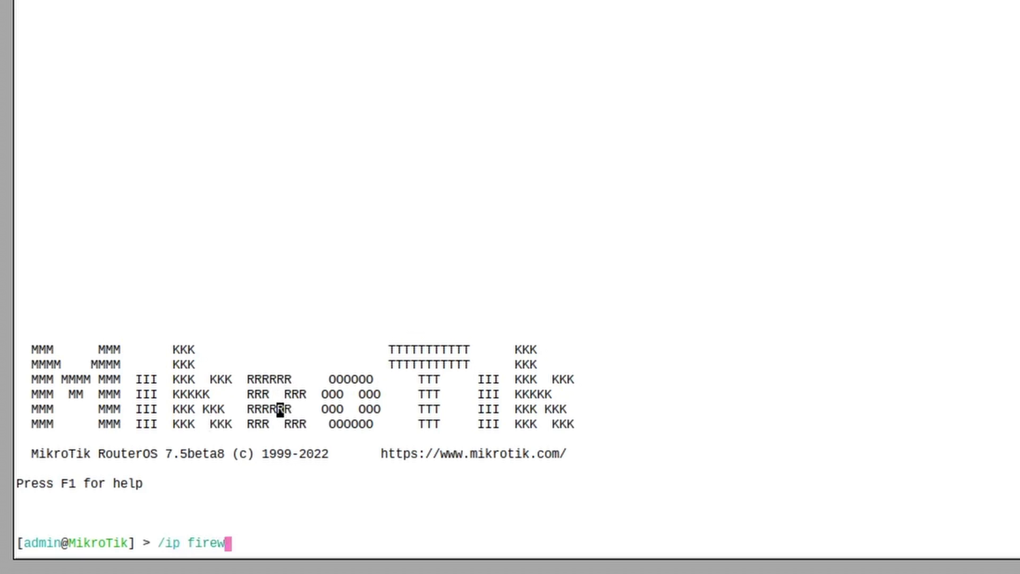
Step: In /ip firewall filter, start an input-chain rule accepting TCP destination port 80
{"action": "type", "text": "ilter"}
{"action": "key", "text": "Return"}
{"action": "type", "text": "add chain"}
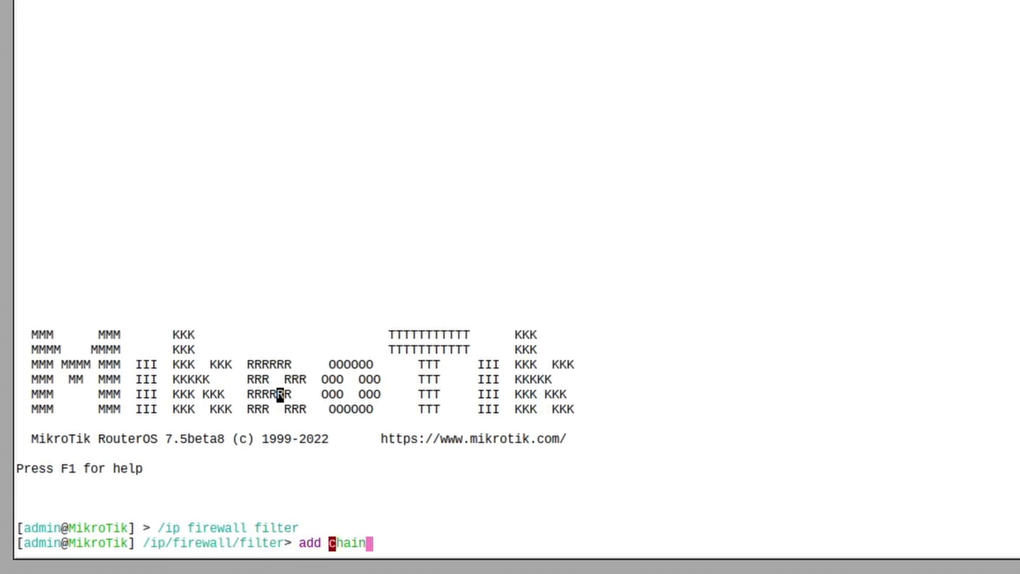
{"action": "type", "text": "=input ac"}
{"action": "key", "text": "Tab"}
{"action": "type", "text": "ac"}
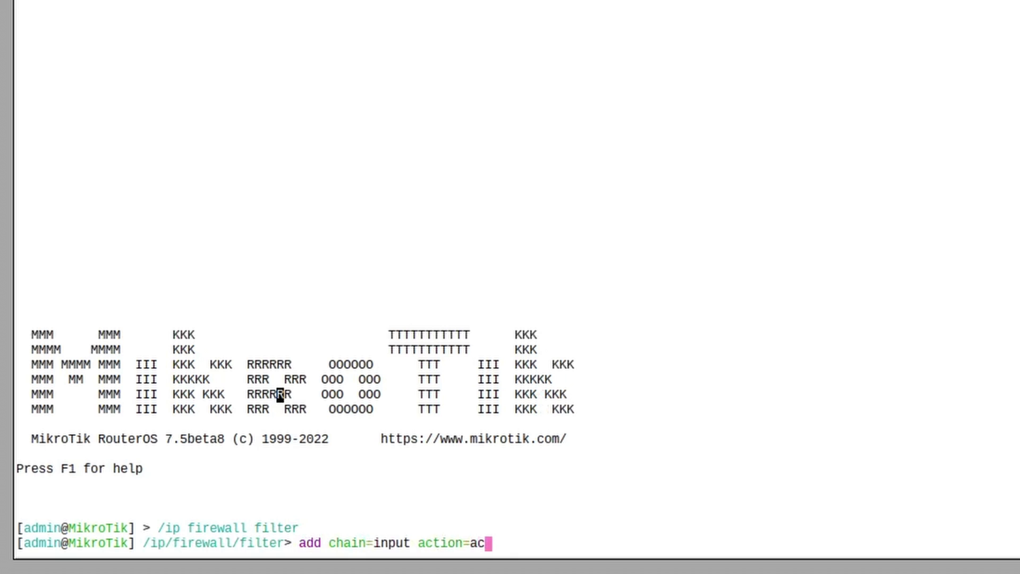
{"action": "type", "text": "cept protocol=tcp ds"}
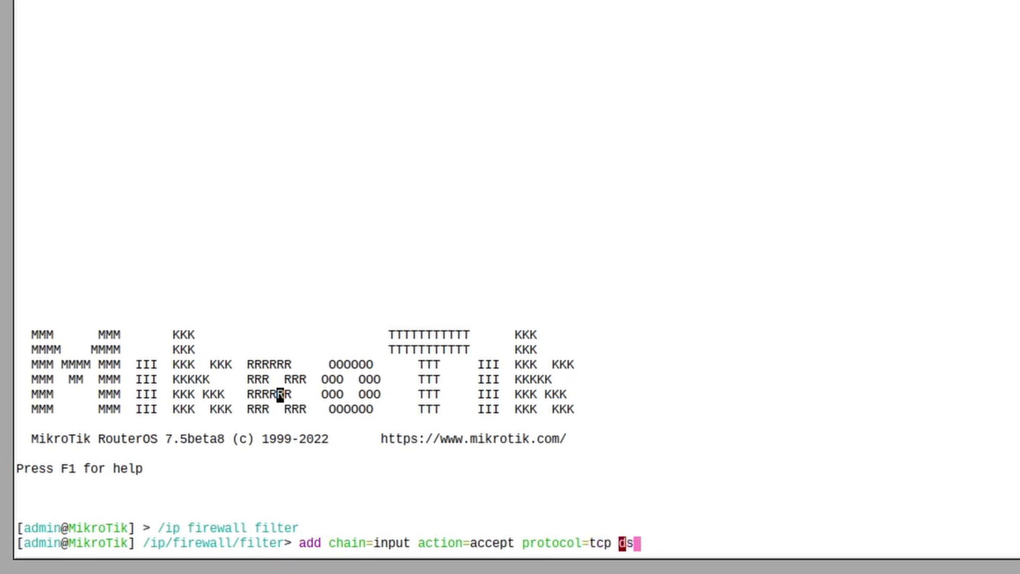
{"action": "type", "text": "t-p"}
{"action": "key", "text": "Tab"}
{"action": "type", "text": "80 in"}
{"action": "key", "text": "Tab"}
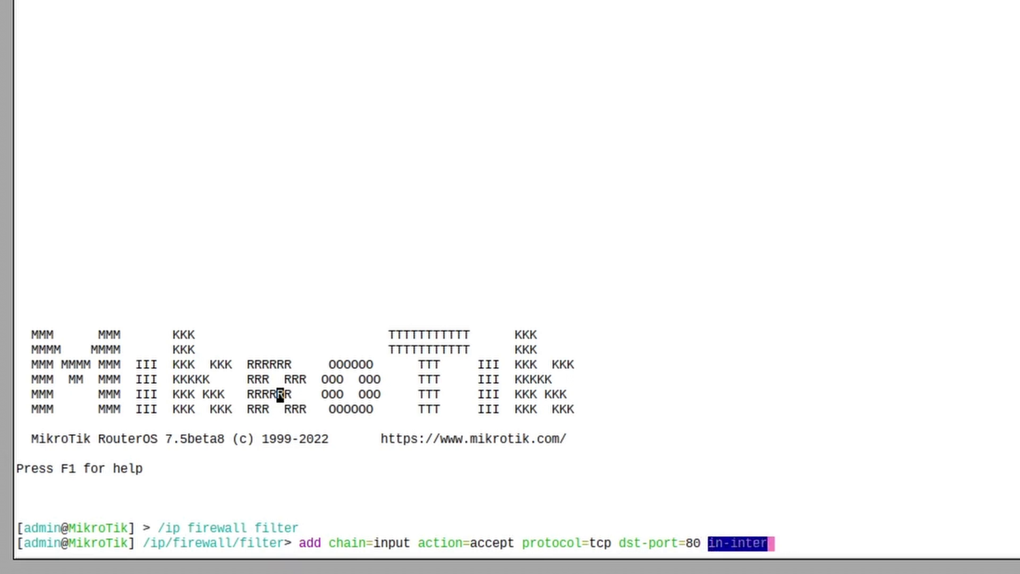
Step: Limit the rule to interface list WAN, place it before rule 1, and print all filter rules
{"action": "type", "text": "-l"}
{"action": "key", "text": "Tab"}
{"action": "type", "text": "WAN place"}
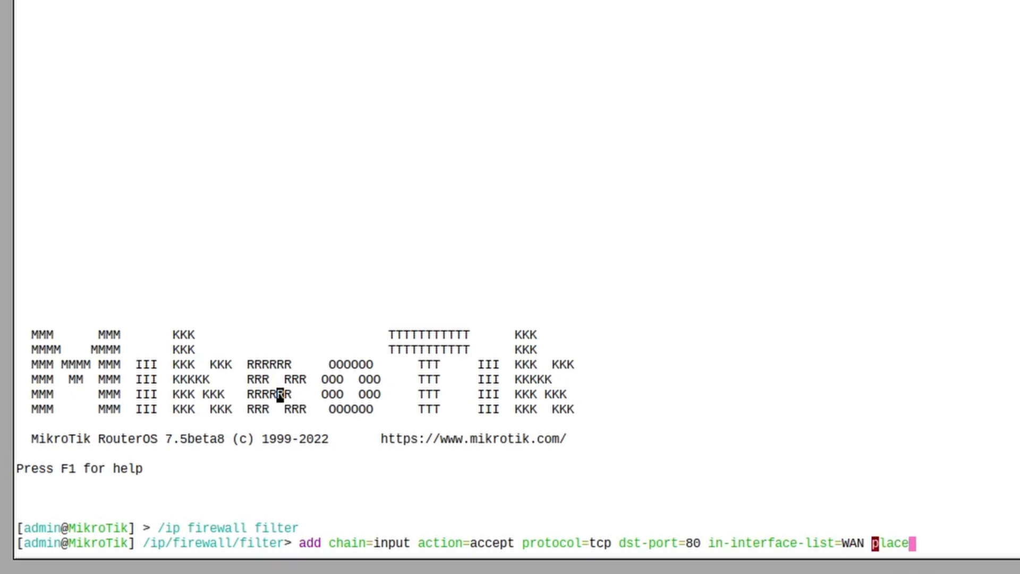
{"action": "key", "text": "Tab"}
{"action": "type", "text": "1"}
{"action": "key", "text": "Return"}
{"action": "type", "text": "print"}
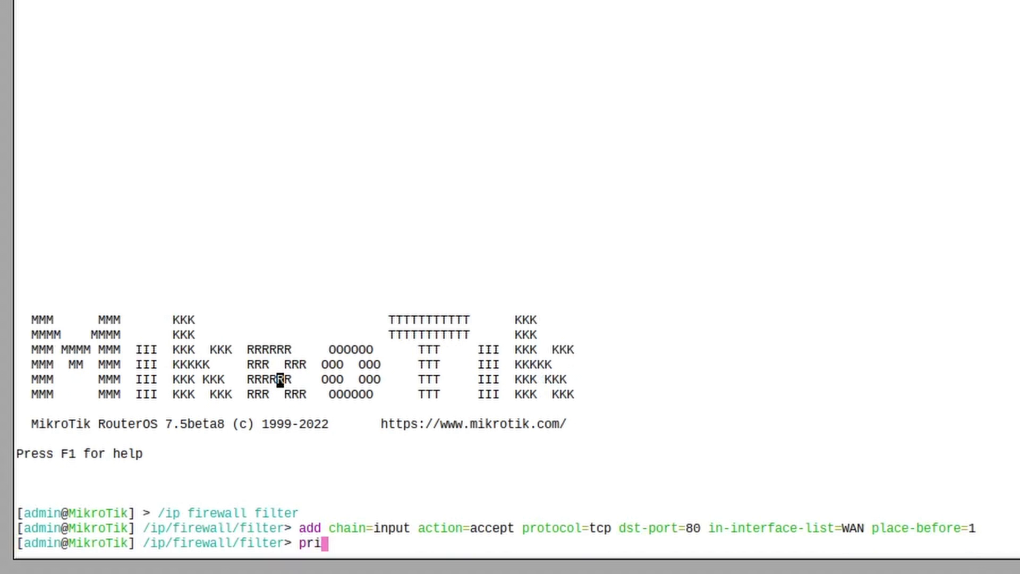
{"action": "key", "text": "Return"}
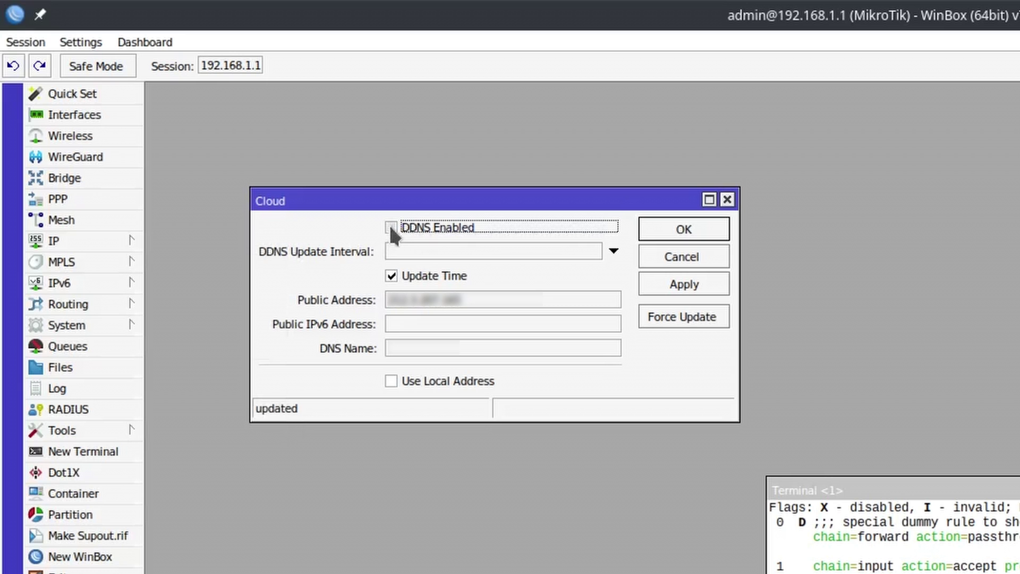
Step: Apply DDNS Enabled in IP > Cloud so the router gets its sn.mynetname.net name
{"action": "left_click", "coordinate": [671, 283]}
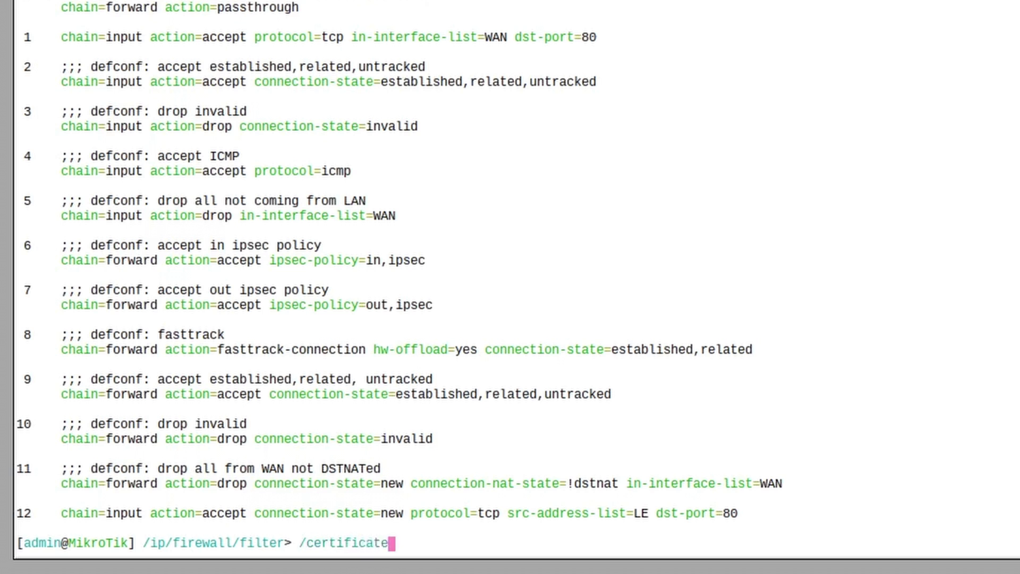
Step: In /certificate, run enable-ssl-certificate, then print detail to show the issued Let's Encrypt certificate
{"action": "key", "text": "Return"}
{"action": "type", "text": "enable-"}
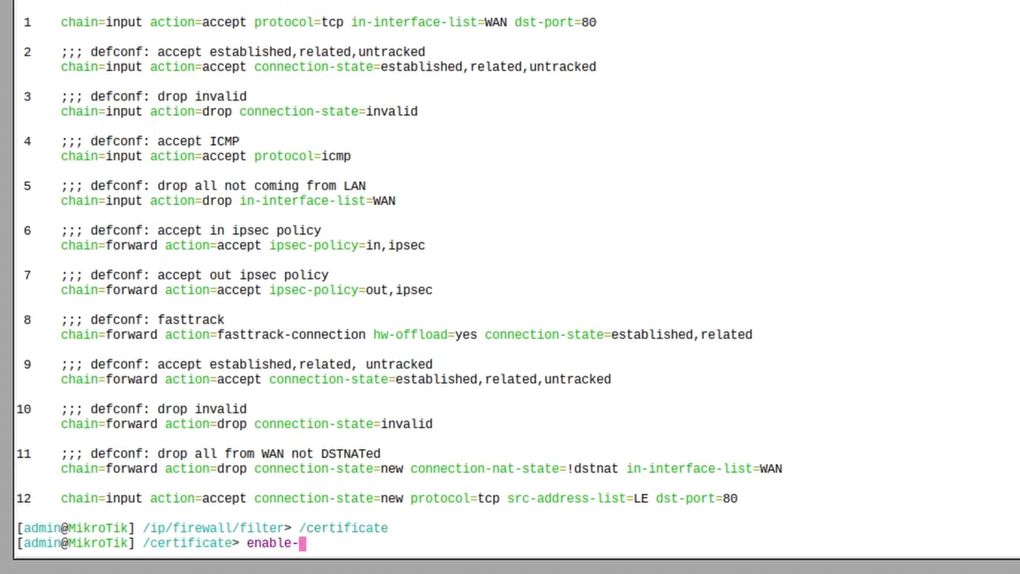
{"action": "type", "text": "ss"}
{"action": "key", "text": "Tab"}
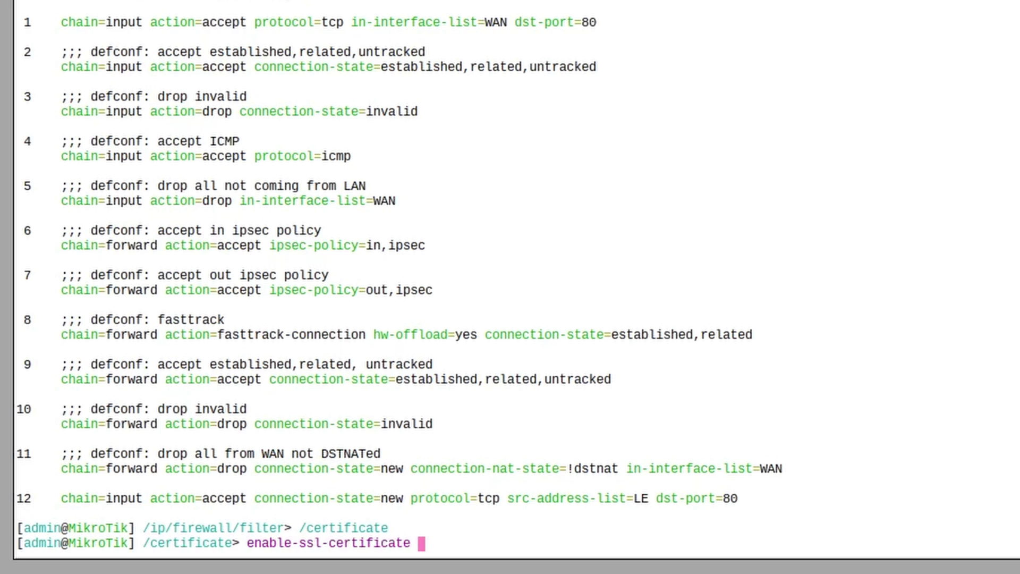
{"action": "key", "text": "Return"}
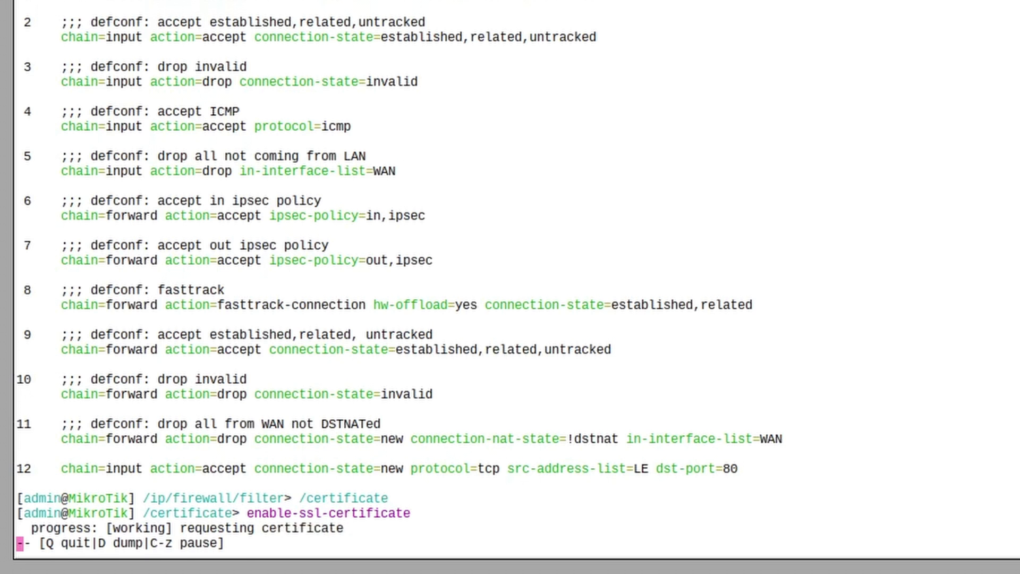
{"action": "type", "text": "print detail"}
{"action": "key", "text": "Return"}
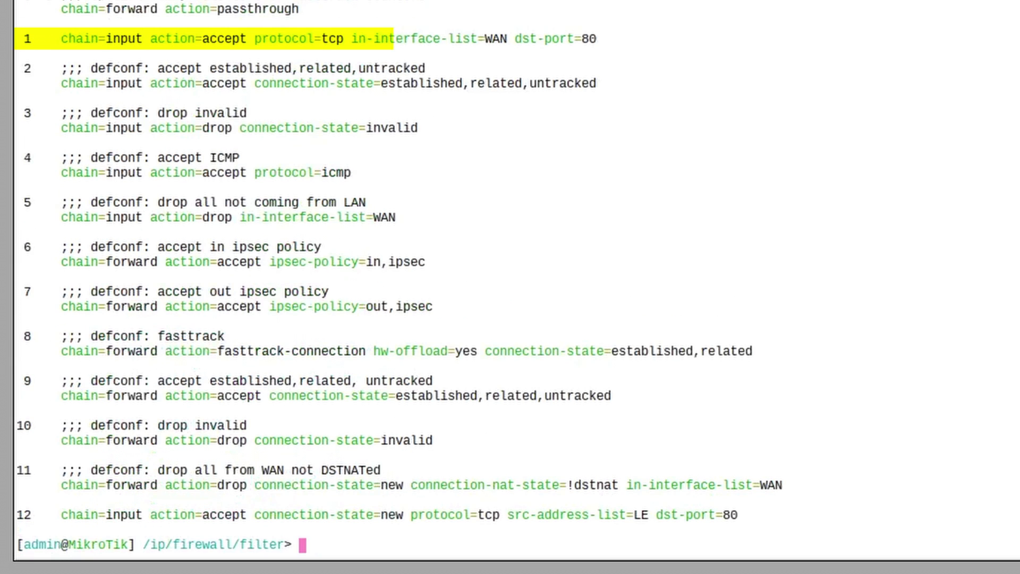
Step: Disable firewall filter rule 1, the TCP port 80 accept rule from WAN
{"action": "type", "text": "disable 1"}
{"action": "key", "text": "Return"}
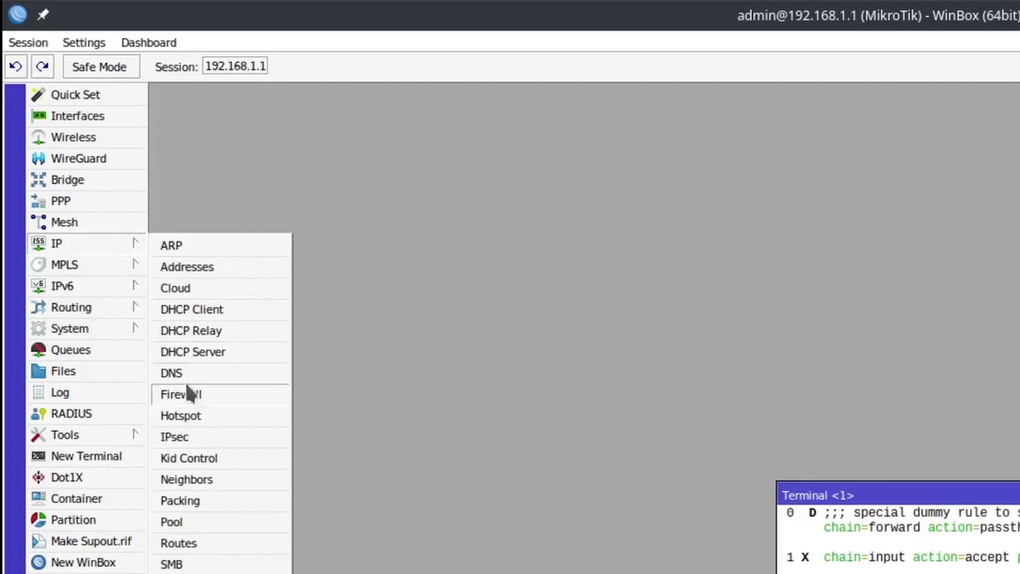
Step: In Firewall > Address Lists, add acme-v02.api.letsencrypt.org to a new list LE
{"action": "left_click", "coordinate": [169, 391]}
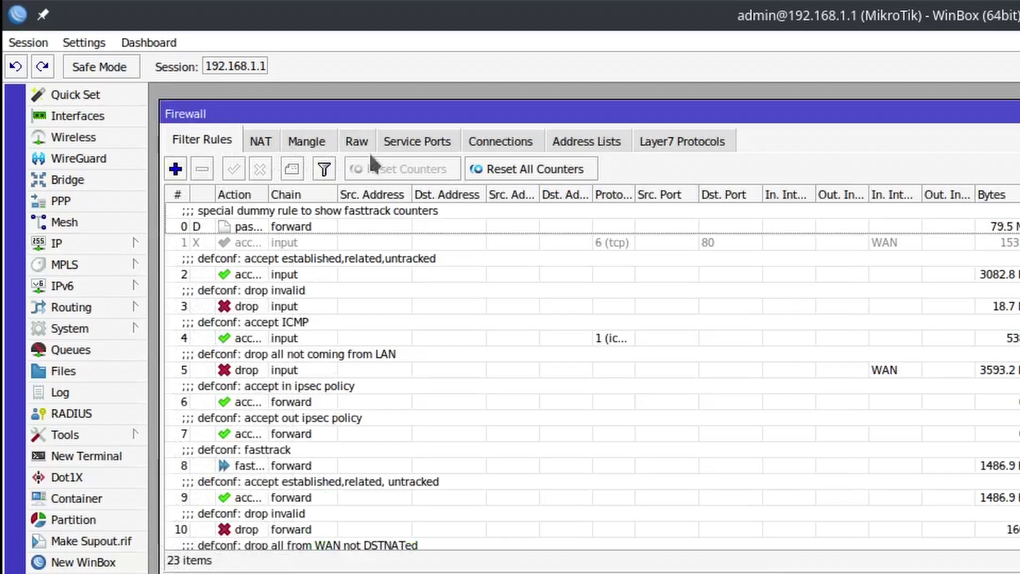
{"action": "left_click", "coordinate": [586, 144]}
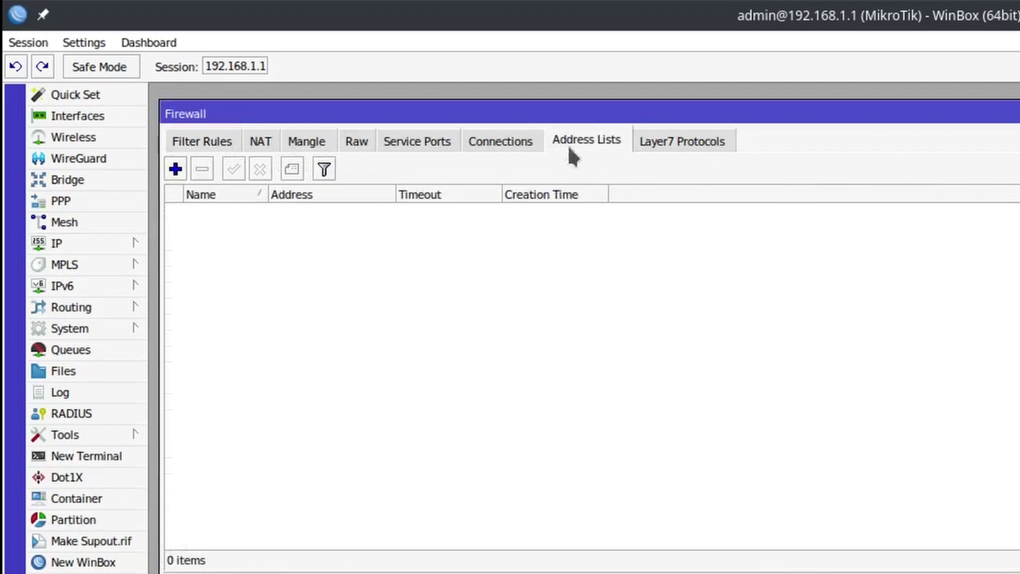
{"action": "left_click", "coordinate": [177, 169]}
{"action": "type", "text": "LE"}
{"action": "key", "text": "Tab"}
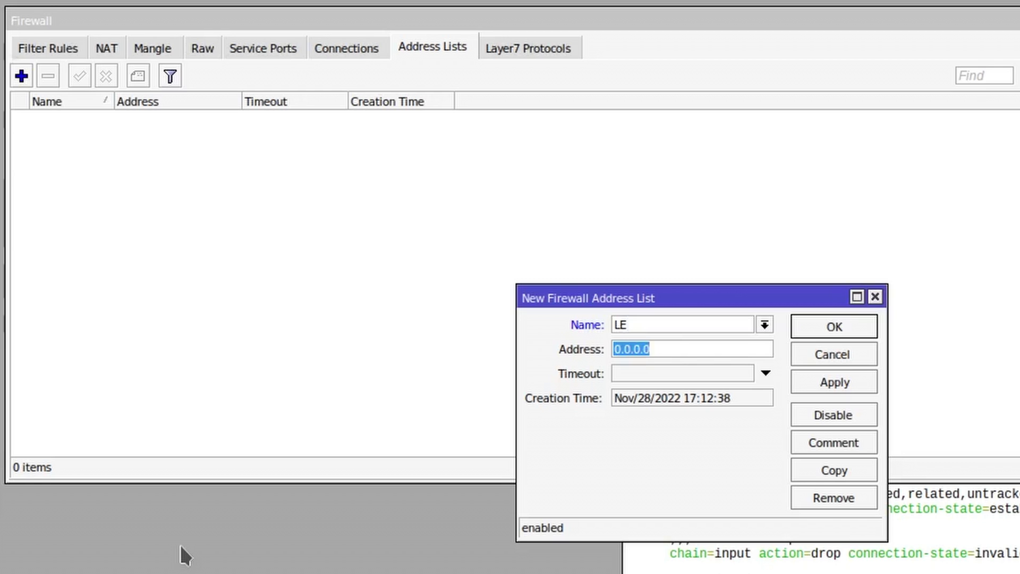
{"action": "type", "text": "acme-v02.api.letsencrypt"}
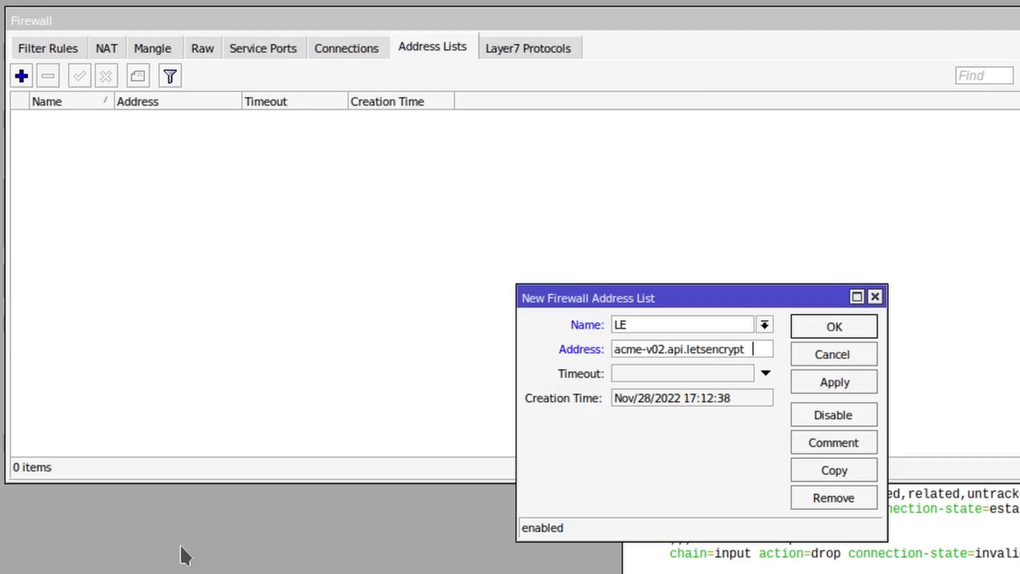
{"action": "type", "text": ".org"}
{"action": "key", "text": "Return"}
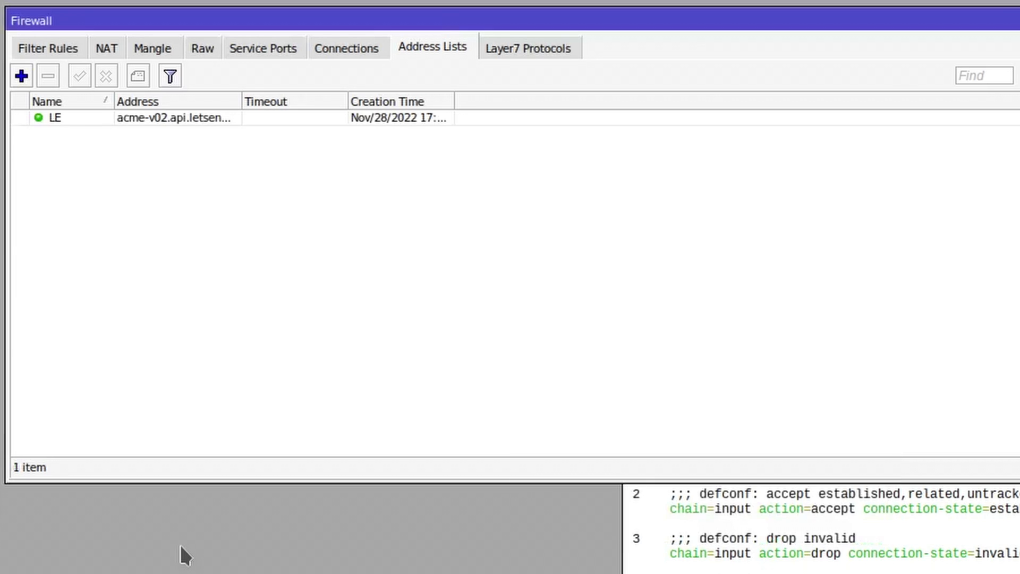
Step: Add acme-staging-v02.api.letsencrypt.org and letsencrypt.org entries to list LE
{"action": "left_click", "coordinate": [21, 76]}
{"action": "type", "text": "LE"}
{"action": "key", "text": "Tab"}
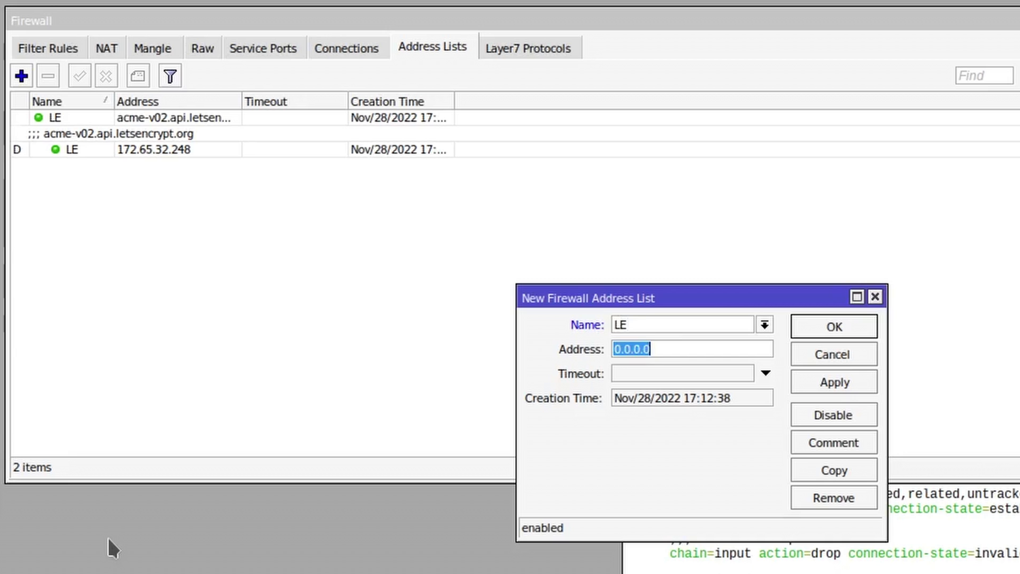
{"action": "type", "text": "acme "}
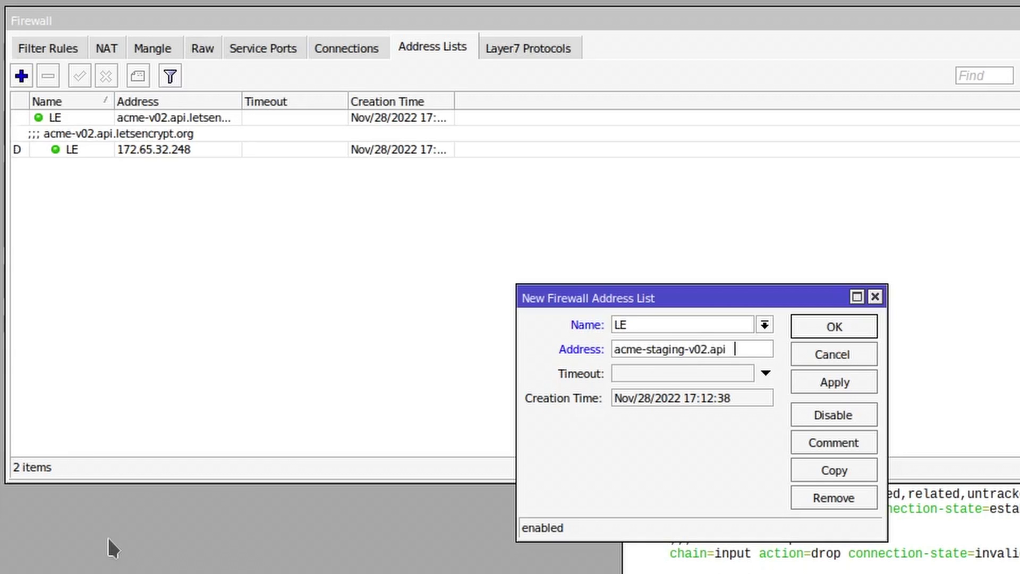
{"action": "type", "text": "staging-v02.api.letsencrypt.org"}
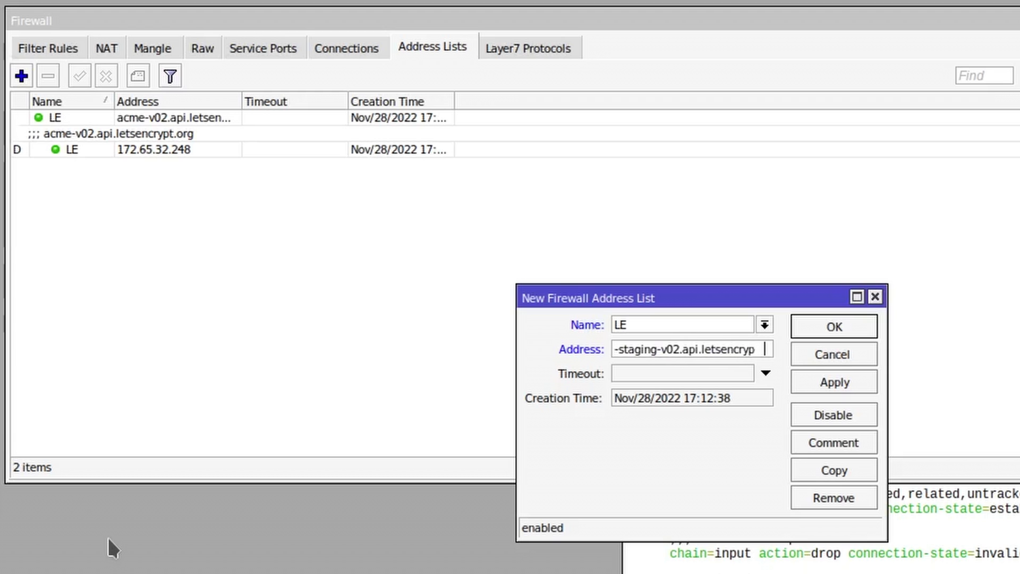
{"action": "key", "text": "Return"}
{"action": "left_click", "coordinate": [21, 76]}
{"action": "type", "text": "LE"}
{"action": "key", "text": "Tab"}
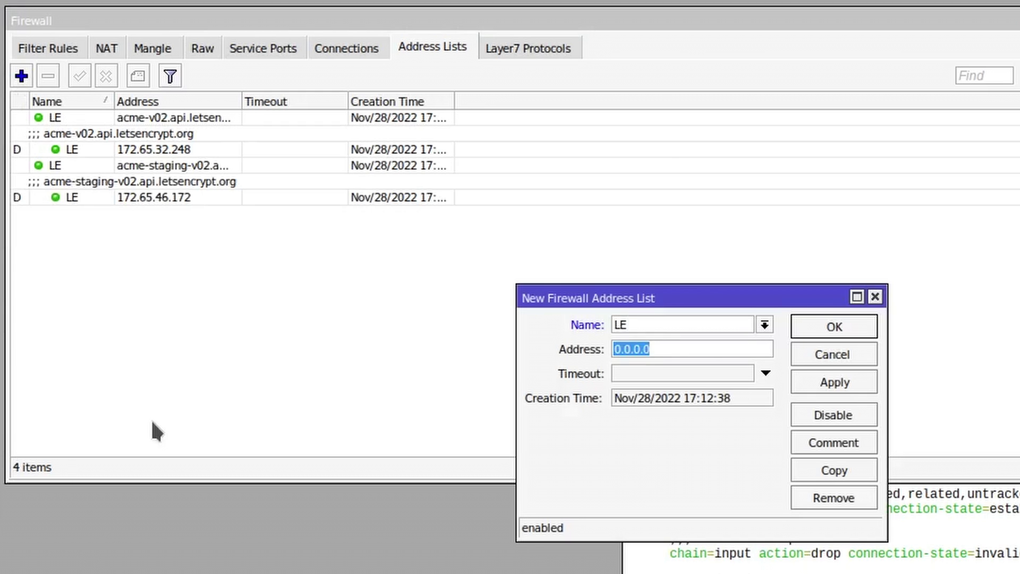
{"action": "type", "text": "letsencrypt.org"}
{"action": "key", "text": "Return"}
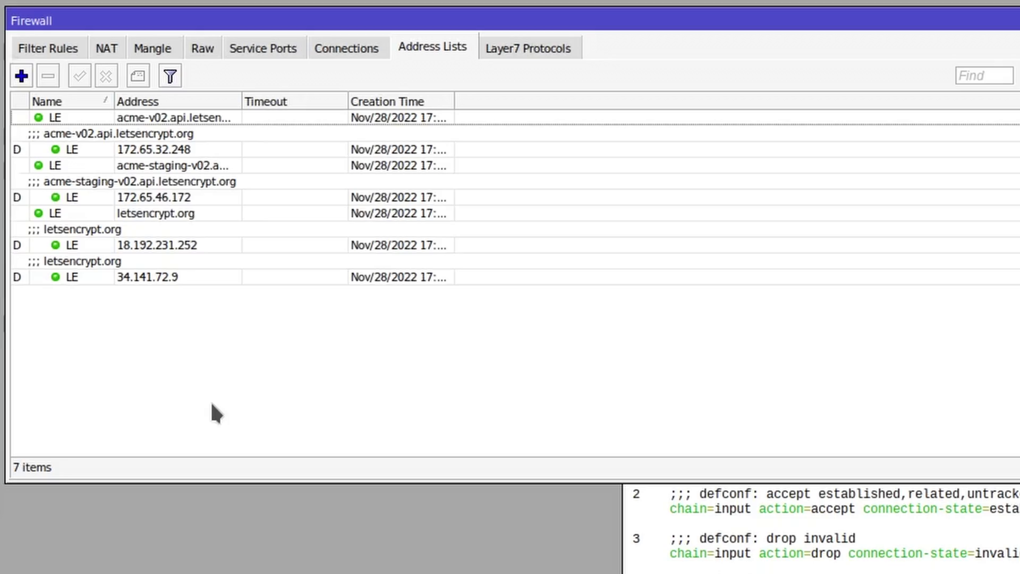
Step: Set the port 80 filter rule's Src. Address List to LE and re-enable the rule
{"action": "left_click", "coordinate": [44, 47]}
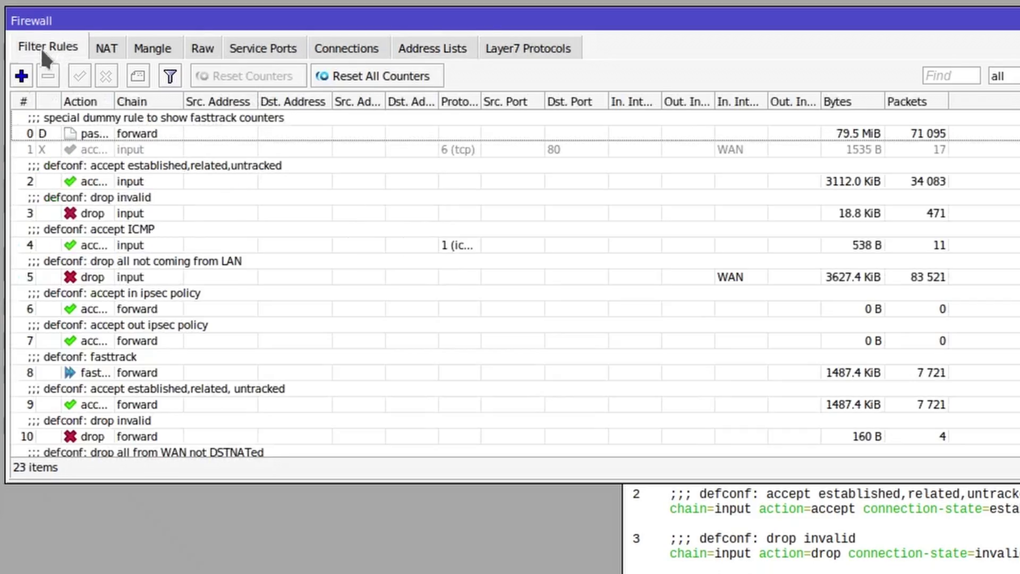
{"action": "double_click", "coordinate": [99, 141]}
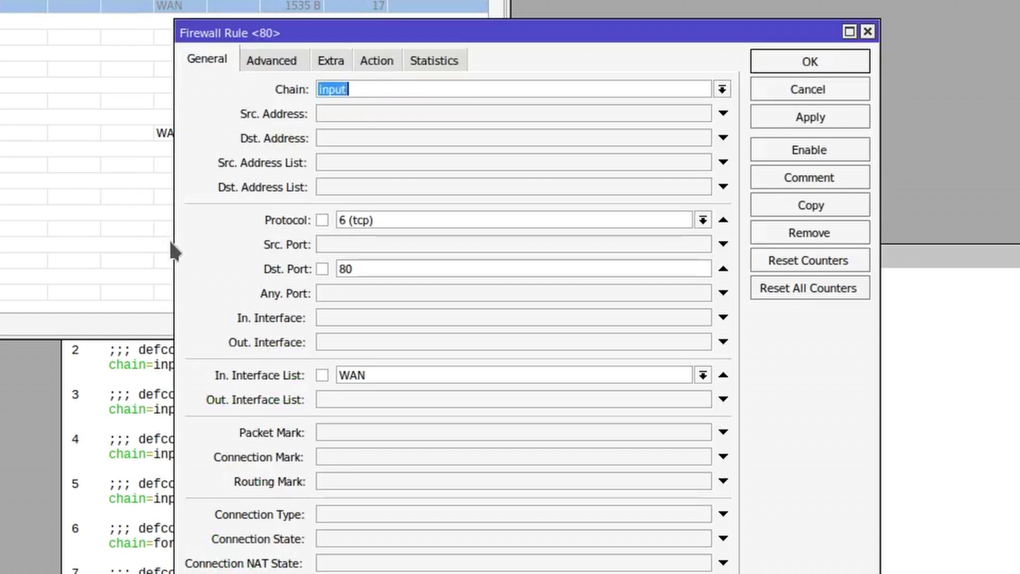
{"action": "left_click", "coordinate": [364, 162]}
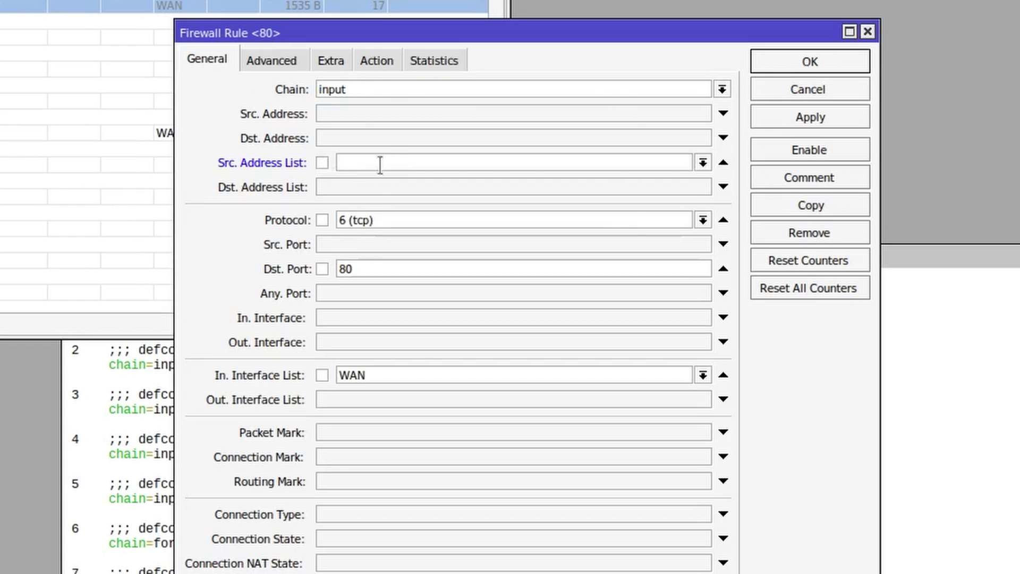
{"action": "left_click", "coordinate": [702, 163]}
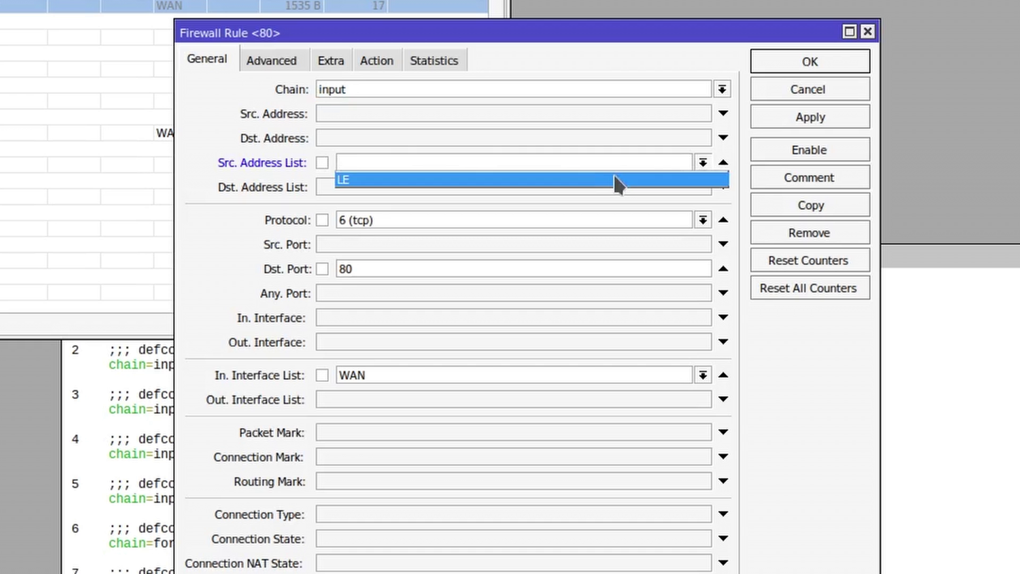
{"action": "left_click", "coordinate": [614, 181]}
{"action": "left_click", "coordinate": [800, 62]}
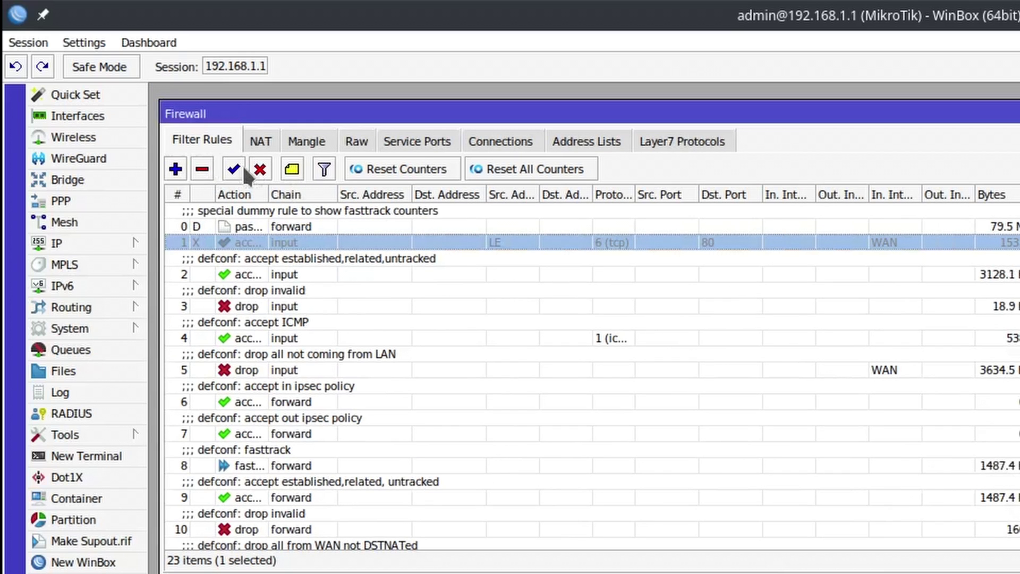
{"action": "left_click", "coordinate": [234, 169]}
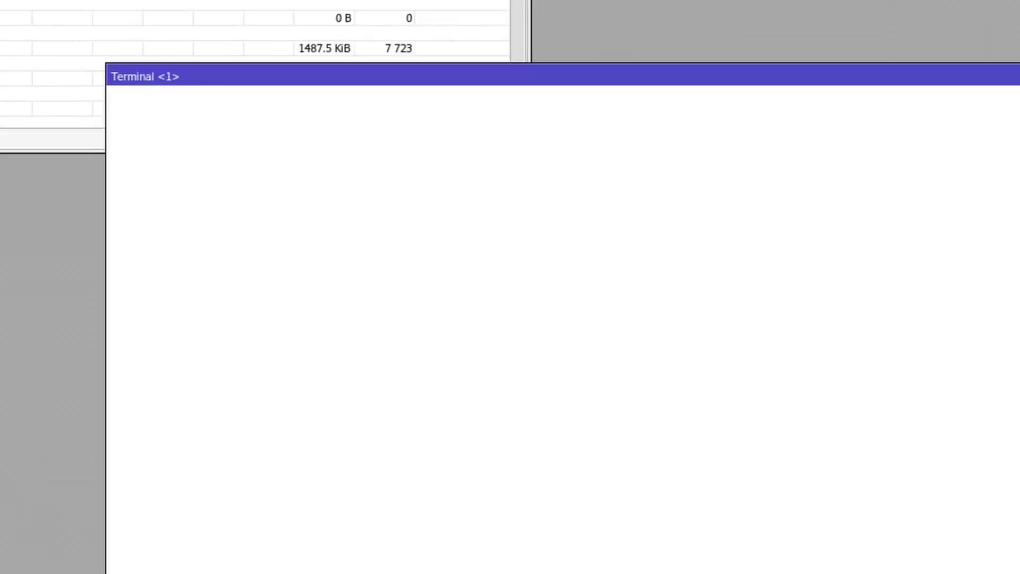
Step: Print the certificate details and remove the old certificate 0
{"action": "type", "text": "print detail"}
{"action": "key", "text": "Return"}
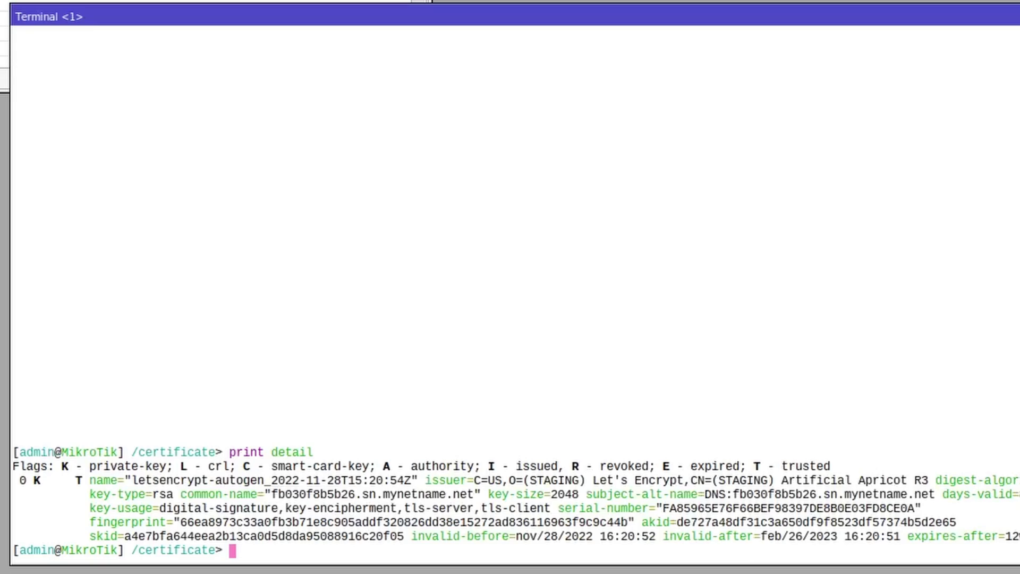
{"action": "type", "text": "remove 0"}
{"action": "key", "text": "Return"}
Step: Issue a new certificate with enable-ssl-certificate and print its details, valid from nov/28/2022 16:27:07
{"action": "type", "text": "enable-ssl-certificate"}
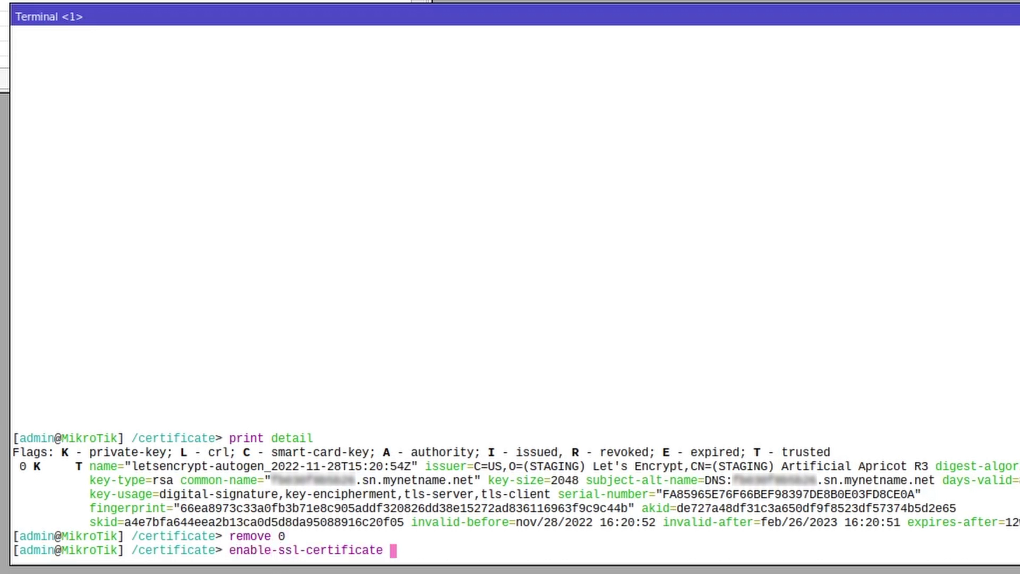
{"action": "key", "text": "Return"}
{"action": "type", "text": "print det"}
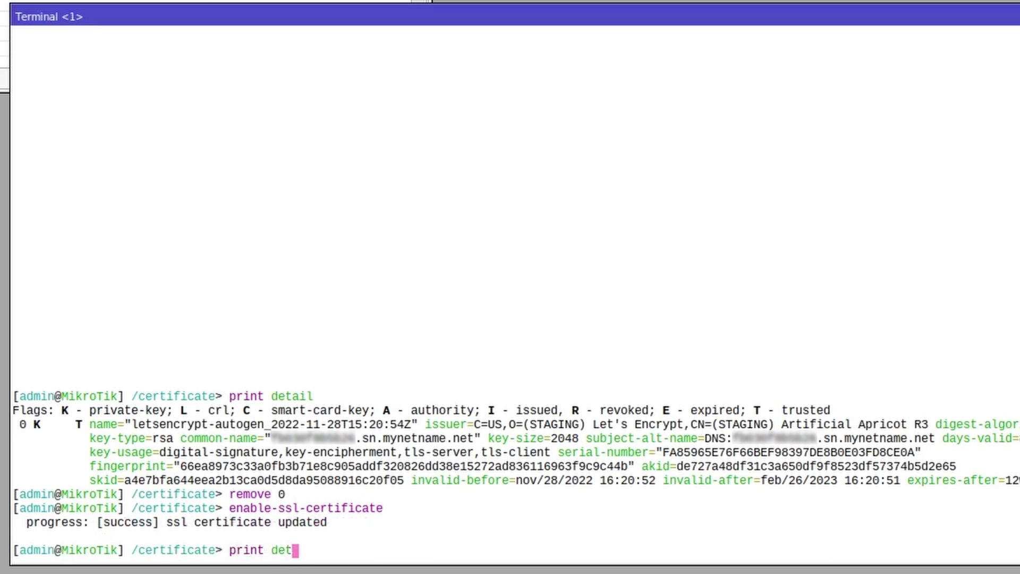
{"action": "type", "text": "ail"}
{"action": "key", "text": "Return"}
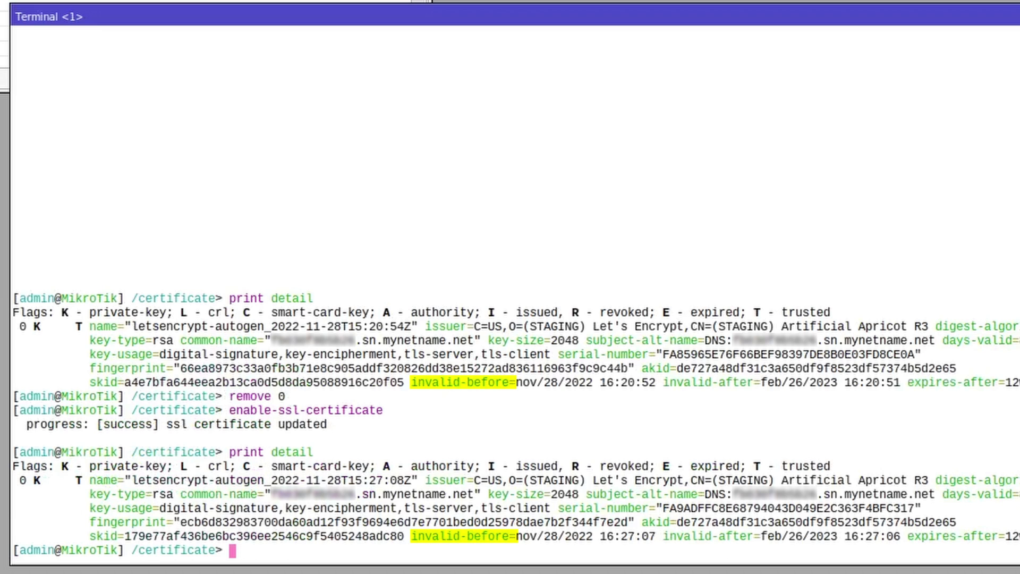